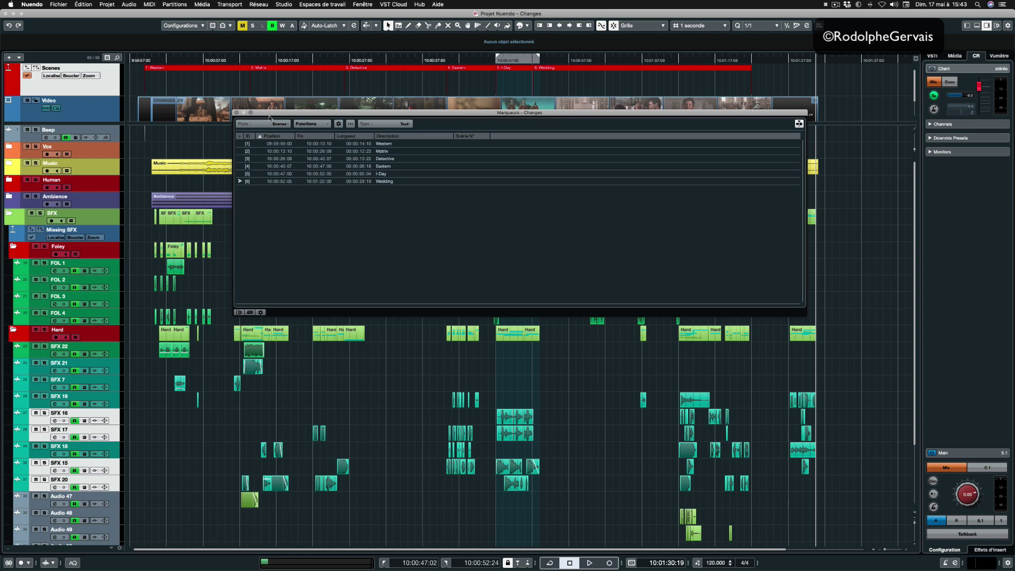
# - Close the project's Markers window and open it again
pyautogui.click(107, 4)
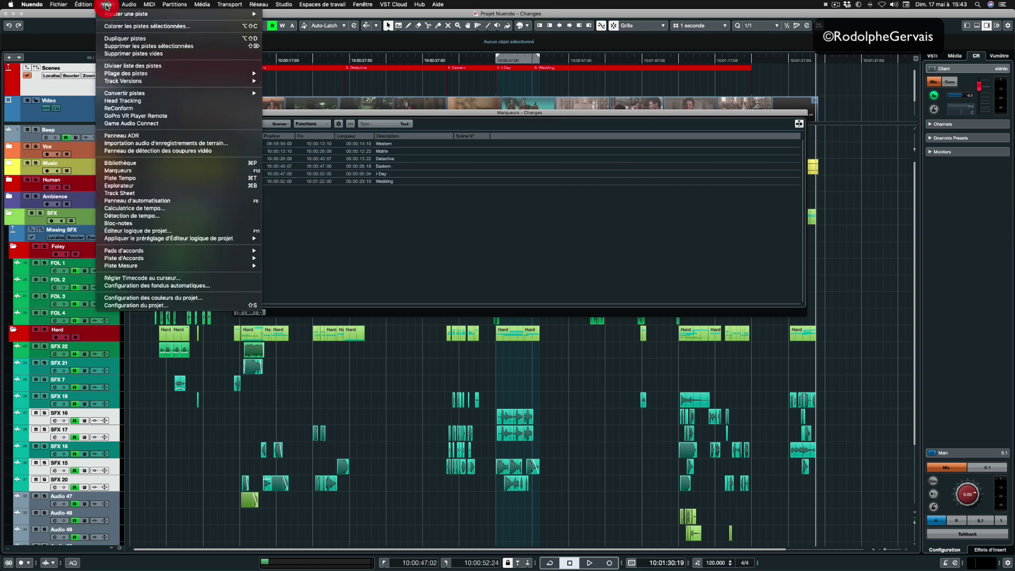
pyautogui.click(140, 171)
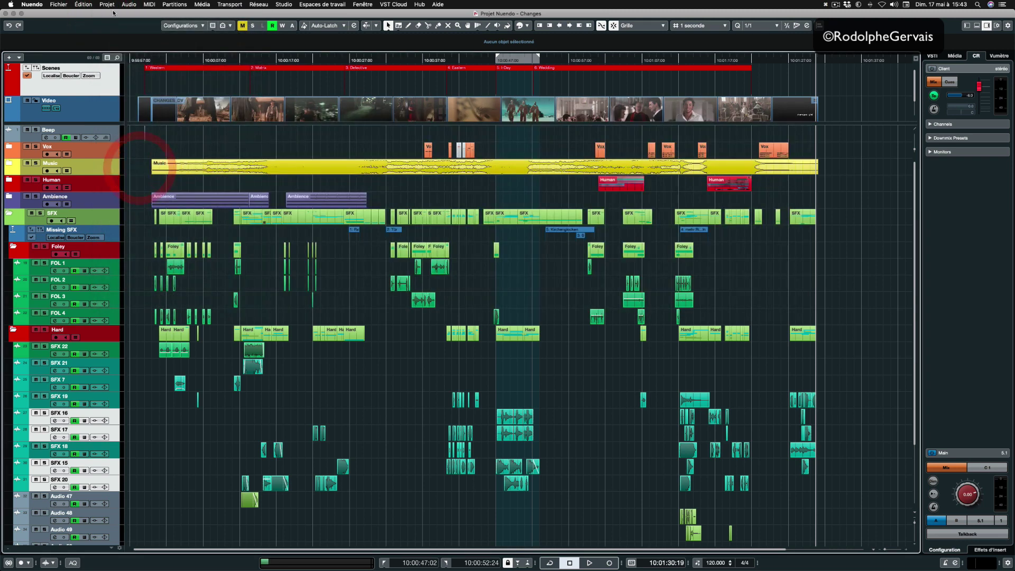
pyautogui.click(106, 5)
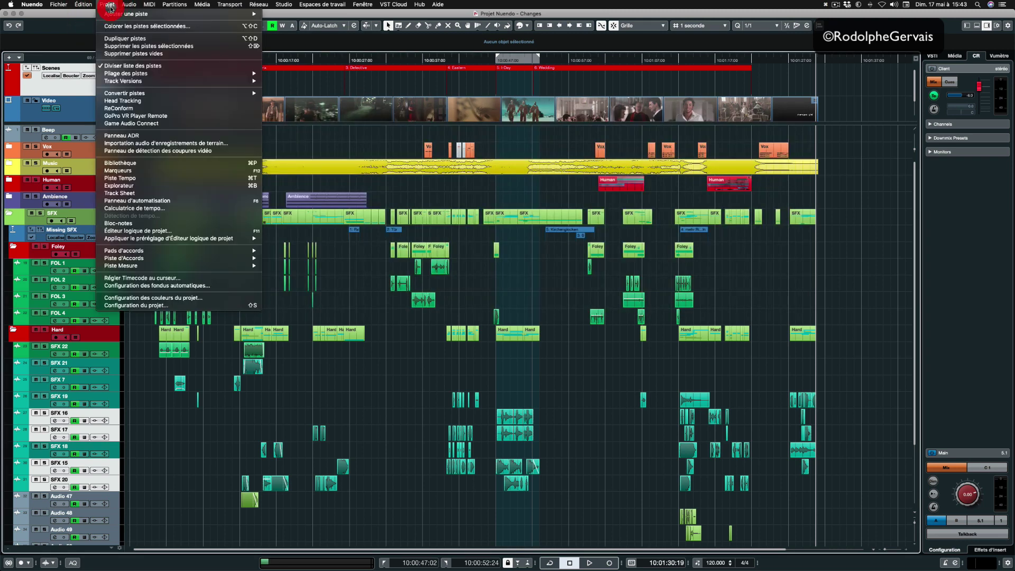
pyautogui.click(121, 170)
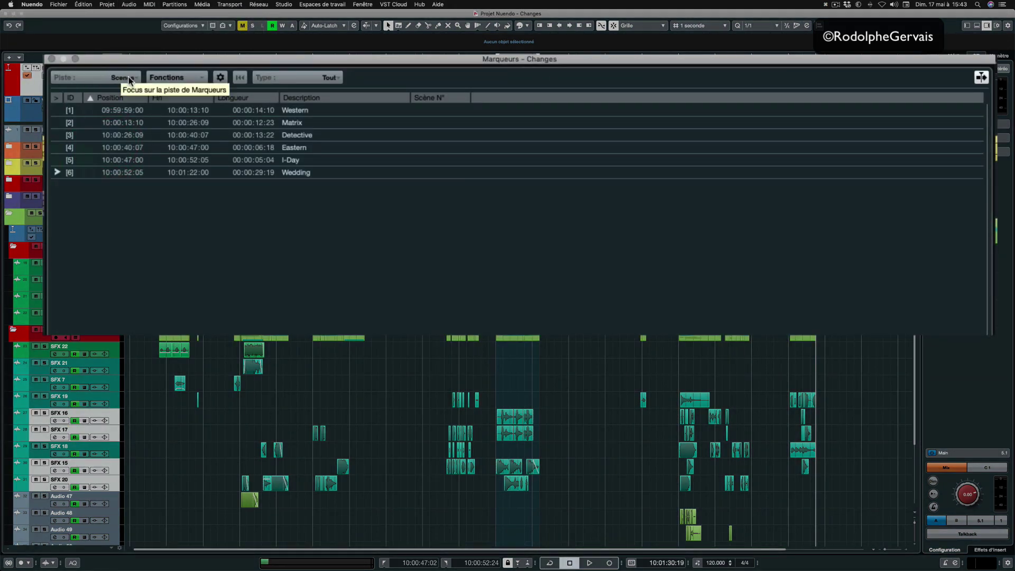
# - View the markers of the VOICEOVER and DIALOG tracks, and return to the Scenes marker track
pyautogui.click(128, 78)
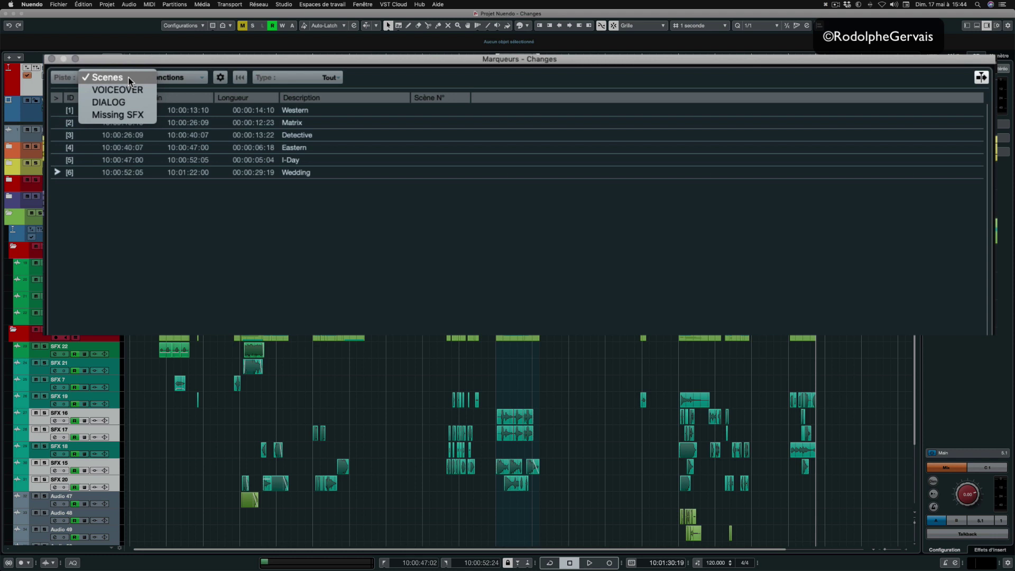
pyautogui.click(127, 90)
pyautogui.click(123, 79)
pyautogui.click(118, 102)
pyautogui.click(125, 78)
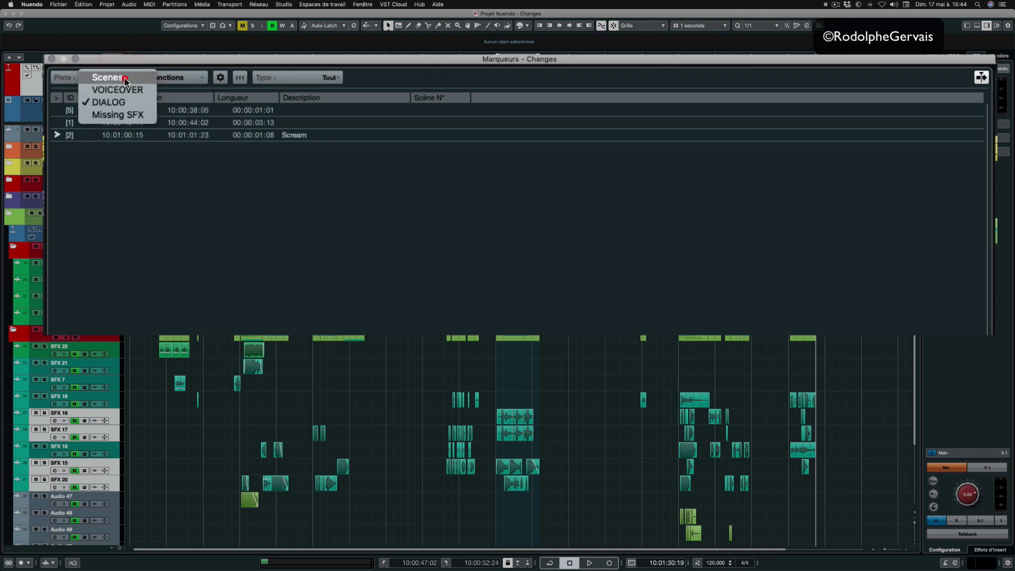
pyautogui.click(124, 76)
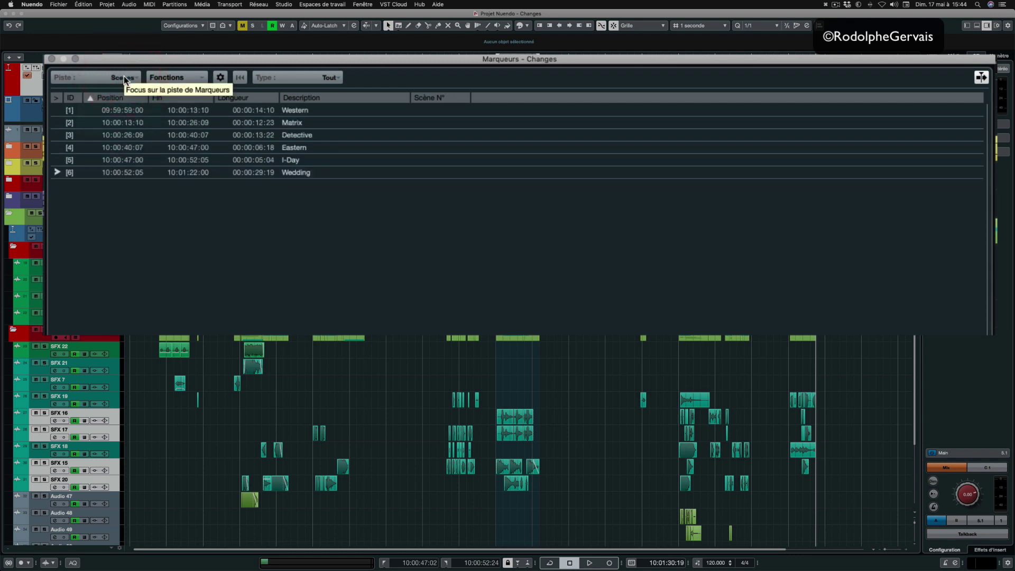
pyautogui.click(199, 76)
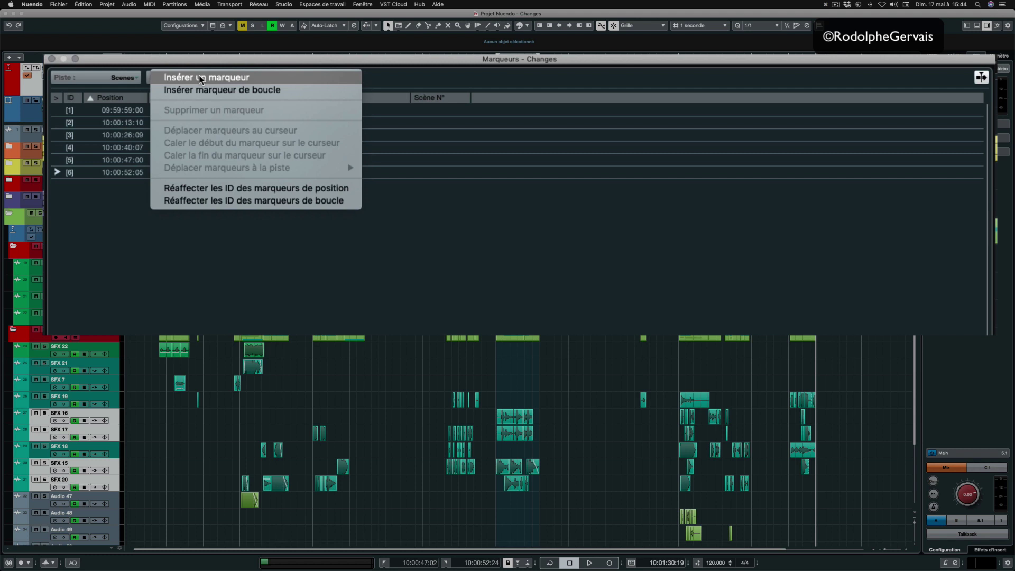
pyautogui.click(201, 55)
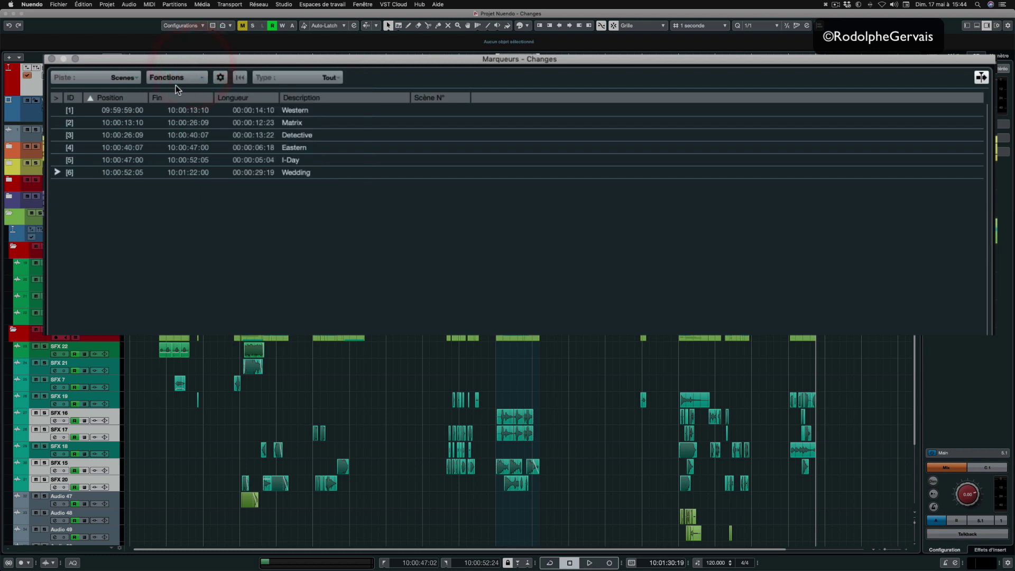
# - Show the Post synchro attribute Prise N° as a column in the marker list
pyautogui.click(220, 77)
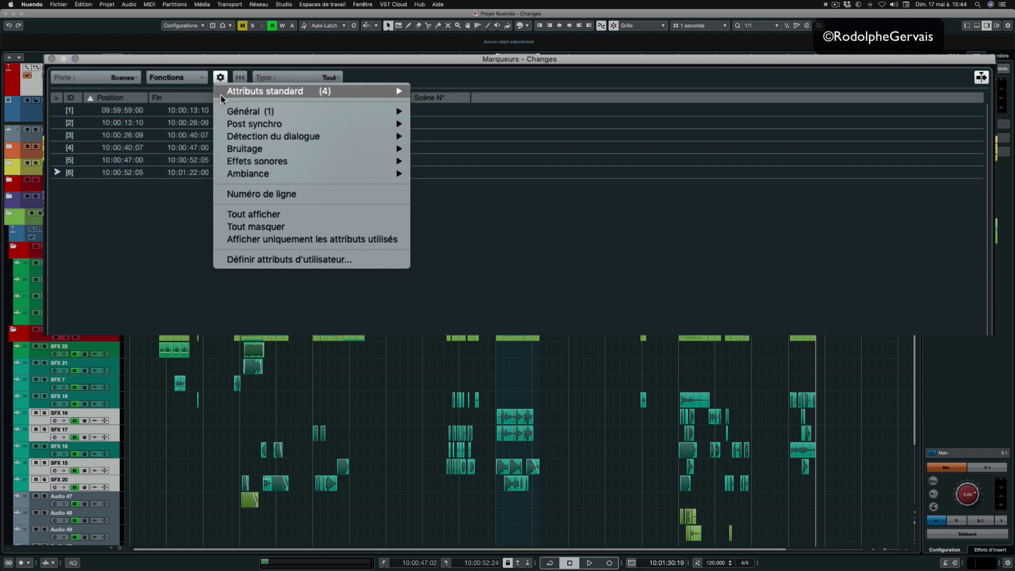
pyautogui.moveTo(223, 112)
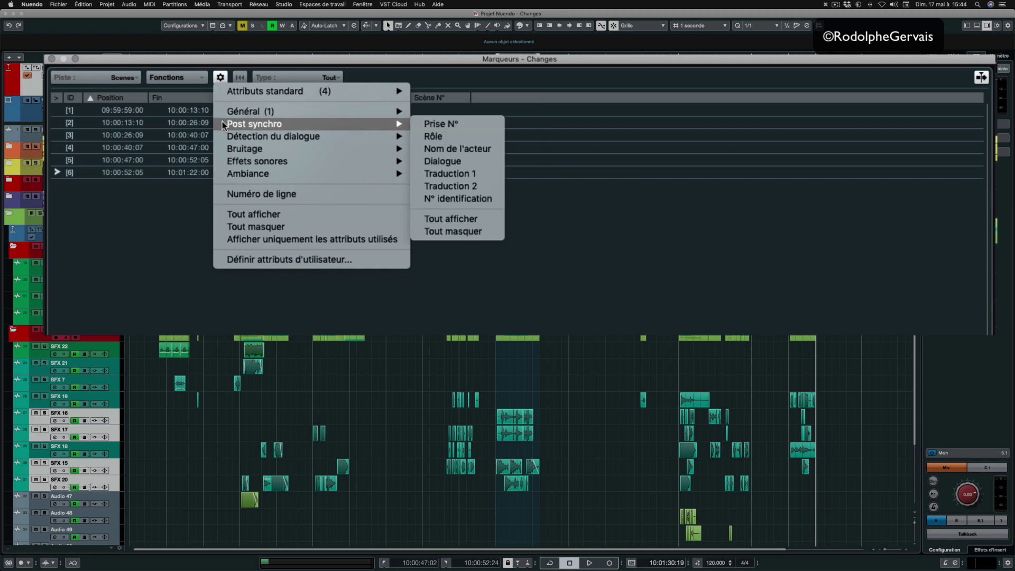
pyautogui.moveTo(224, 138)
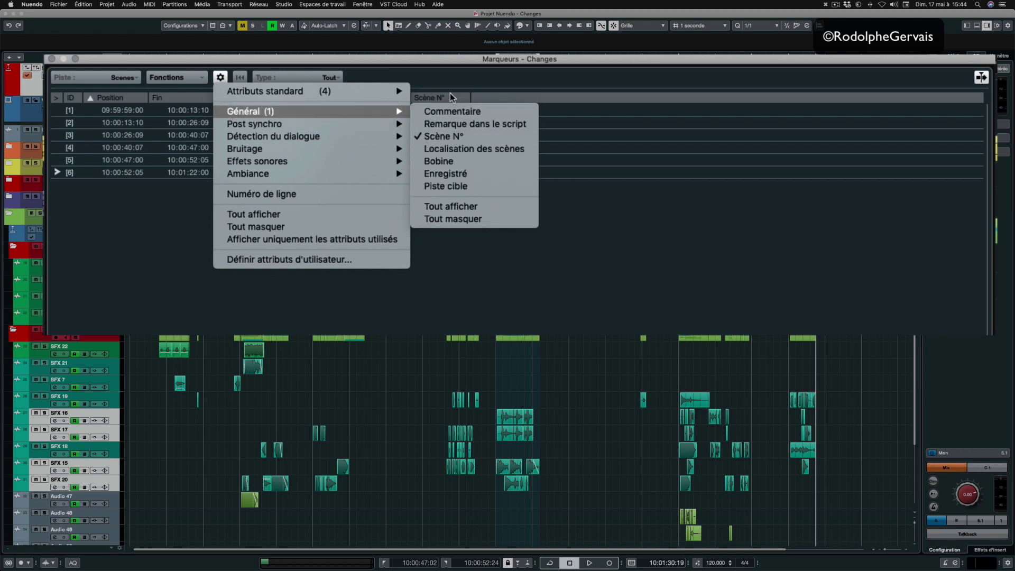
pyautogui.moveTo(335, 132)
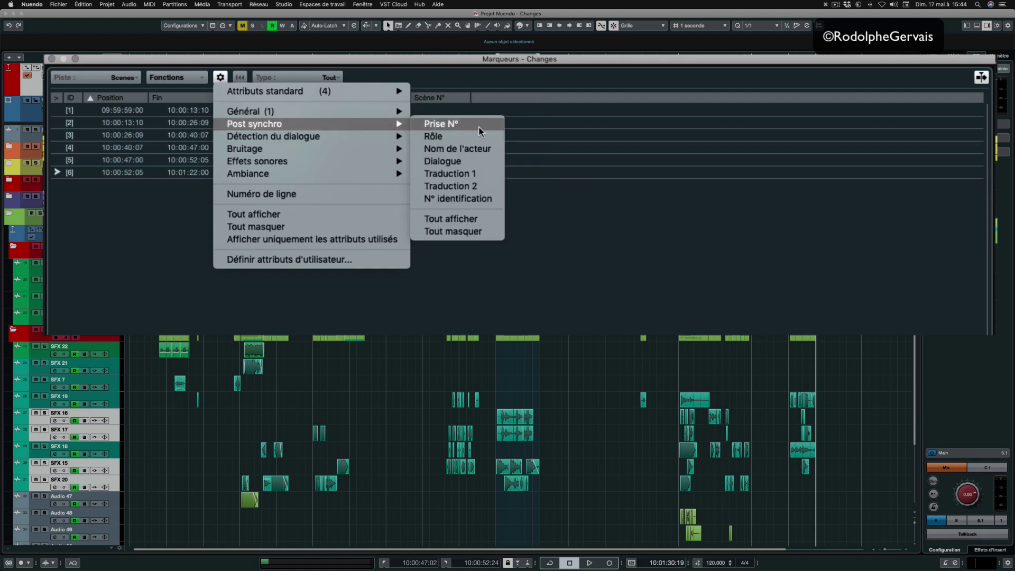
pyautogui.click(480, 126)
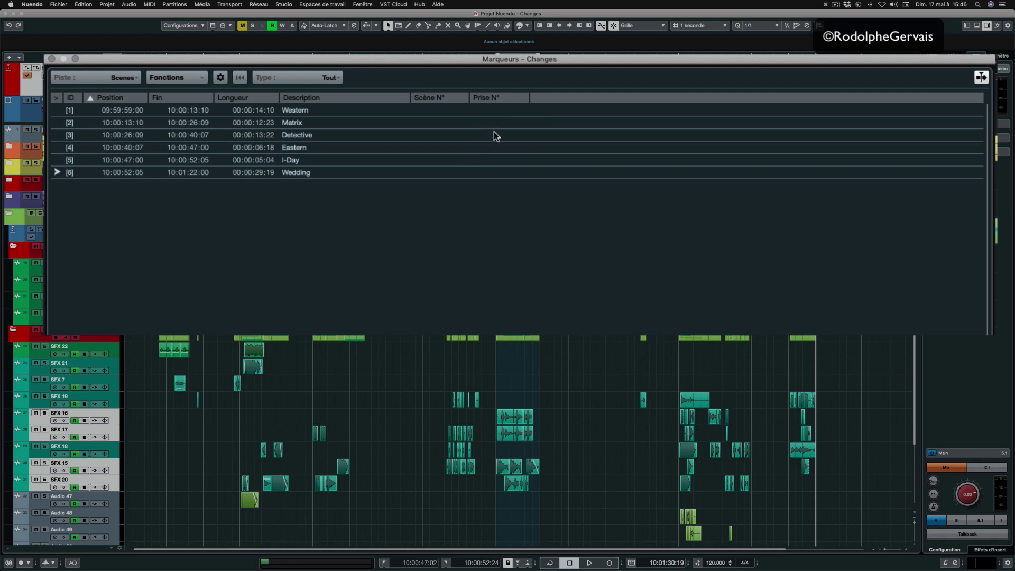
pyautogui.click(193, 77)
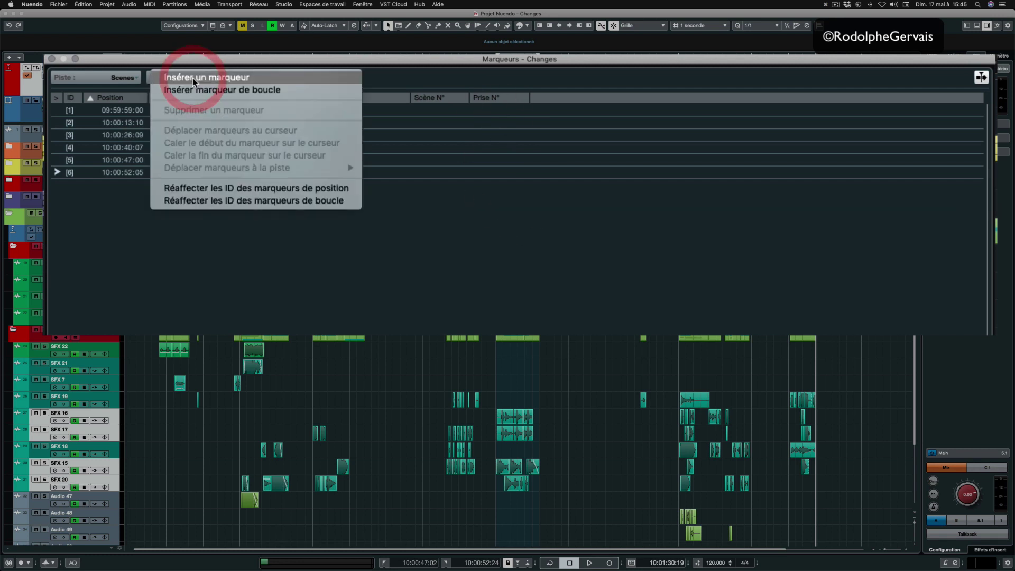
pyautogui.click(193, 78)
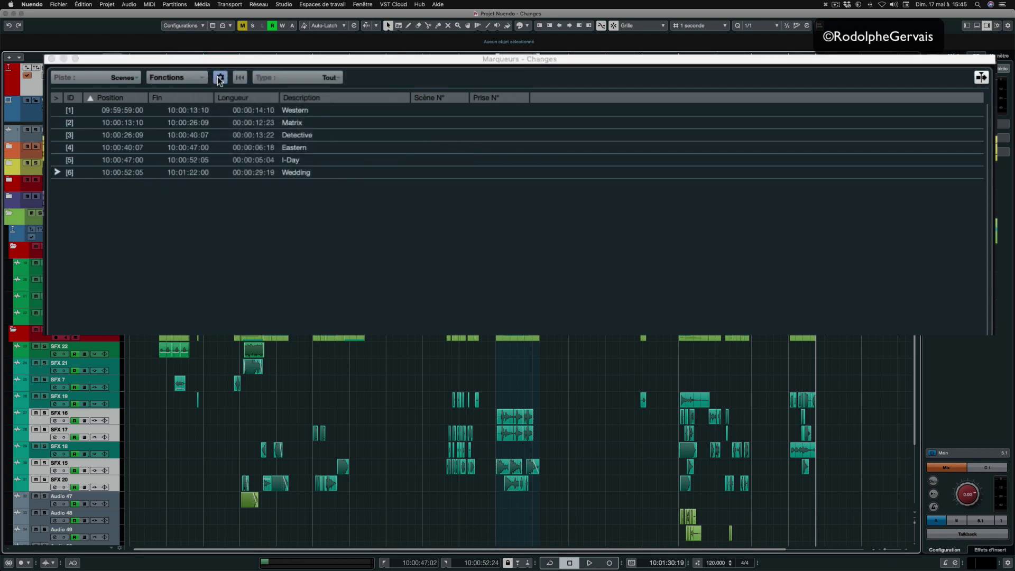
# - Define a new user attribute for the markers and name it MIX OK
pyautogui.click(220, 77)
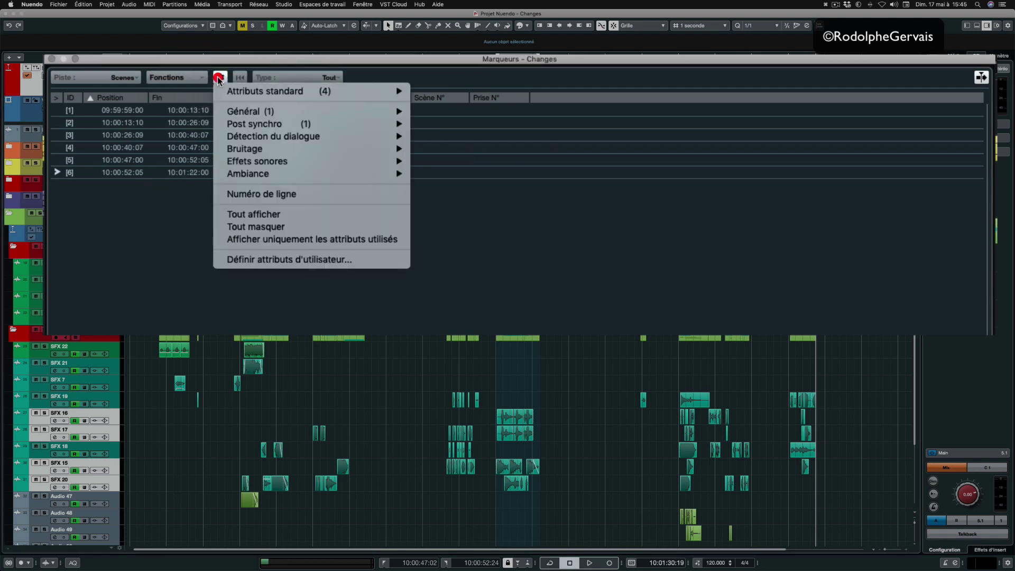
pyautogui.click(234, 256)
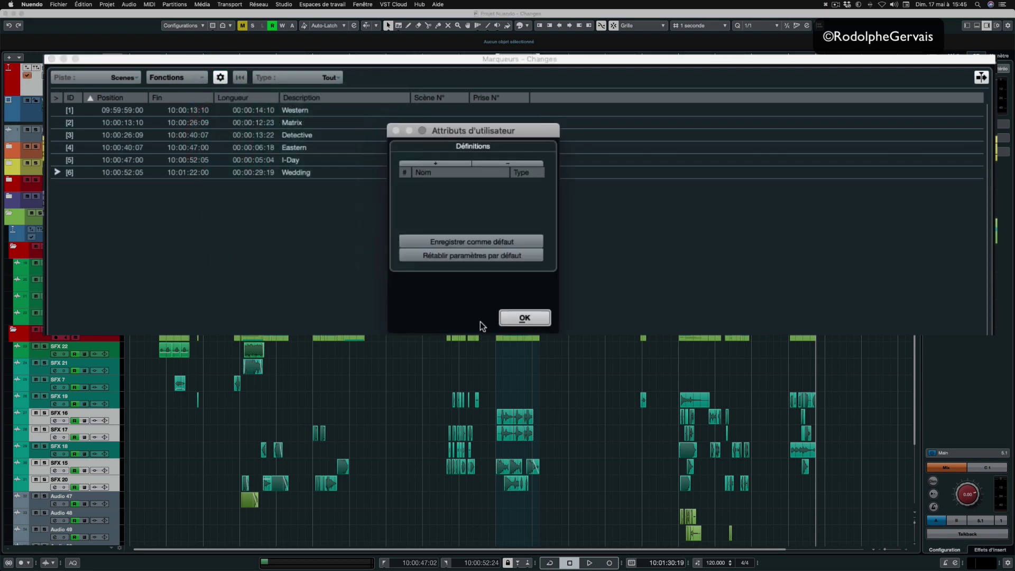
pyautogui.moveTo(475, 131); pyautogui.dragTo(458, 131)
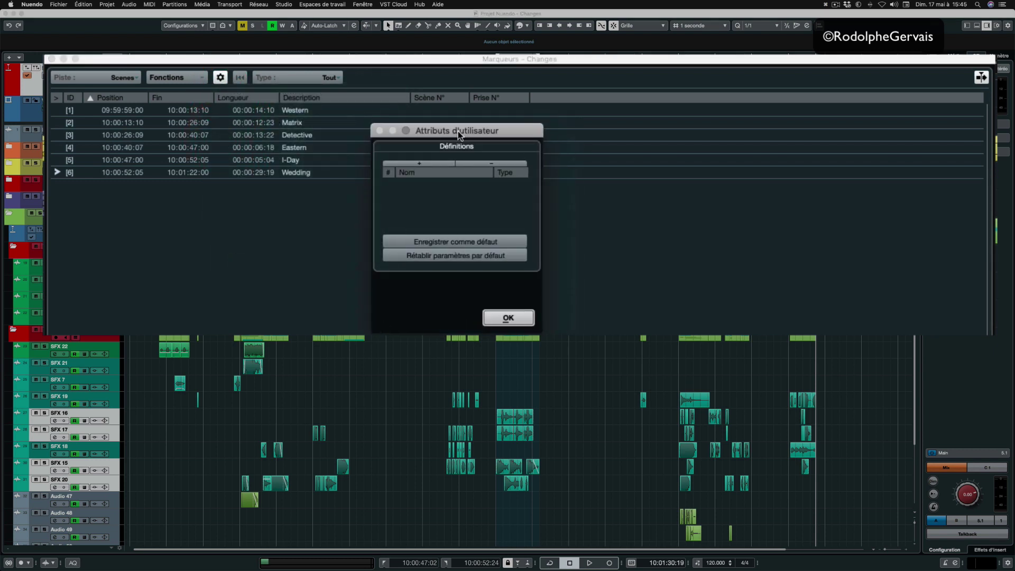
pyautogui.click(420, 167)
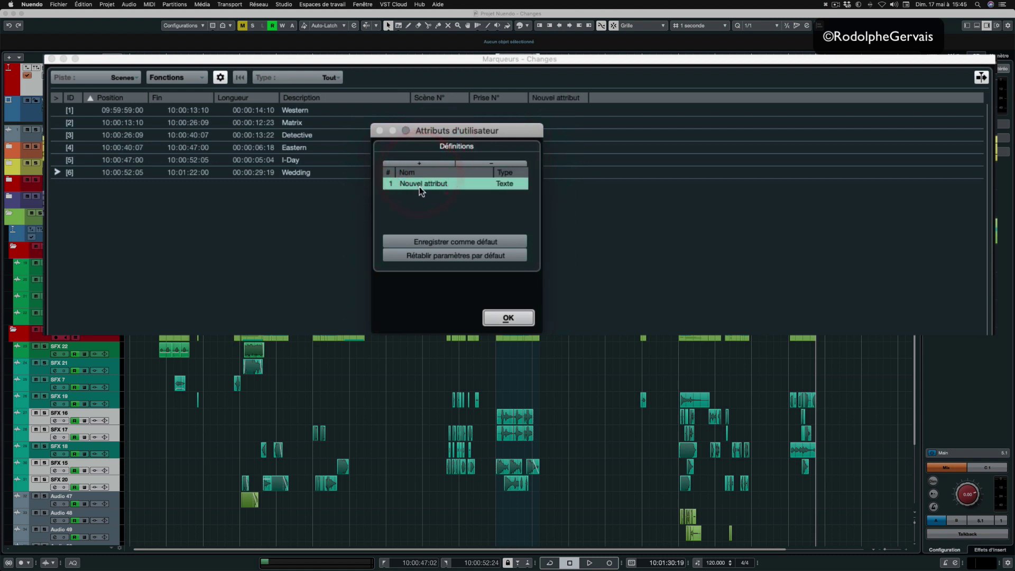
pyautogui.doubleClick(420, 186)
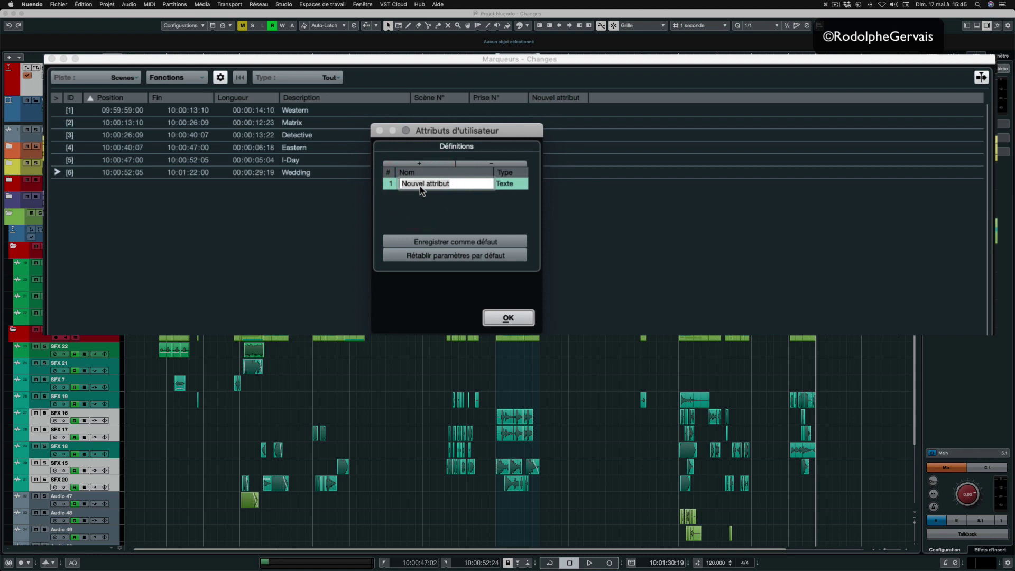
pyautogui.write('MIX OK')
pyautogui.press('Return')
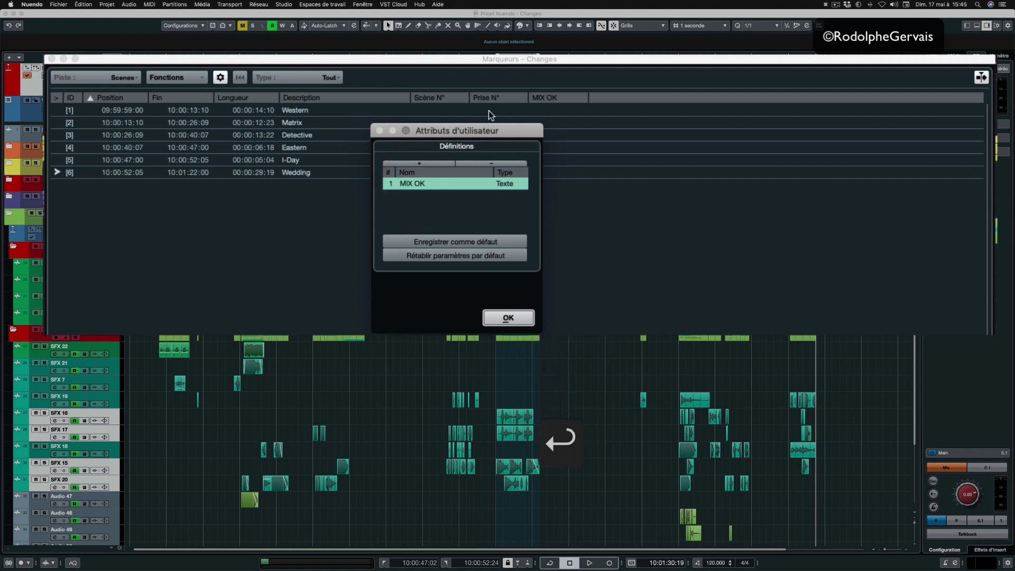
# - Set the MIX OK attribute's type to Oui/Non and move the definitions dialog clear of its column
pyautogui.click(509, 184)
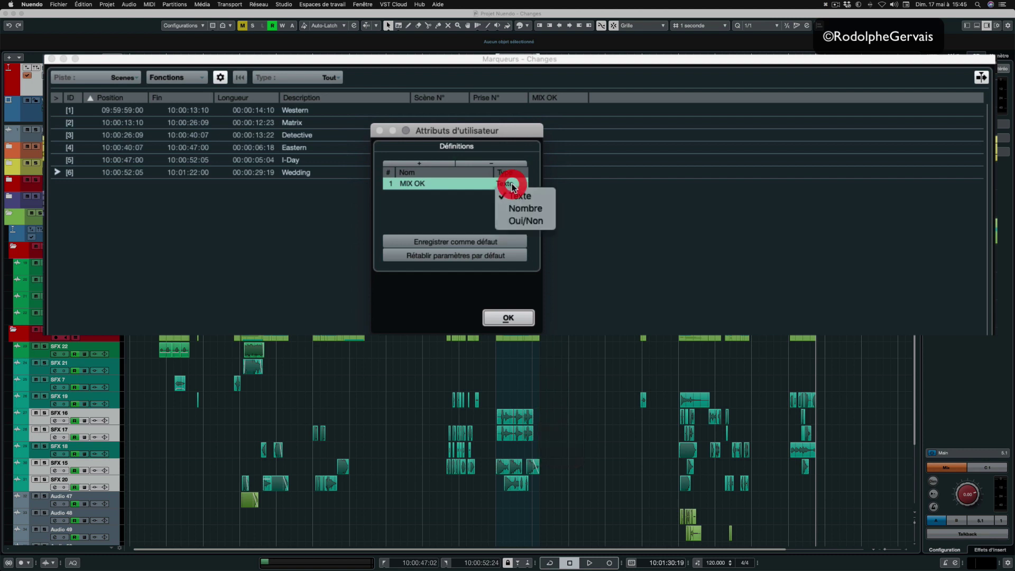
pyautogui.click(511, 223)
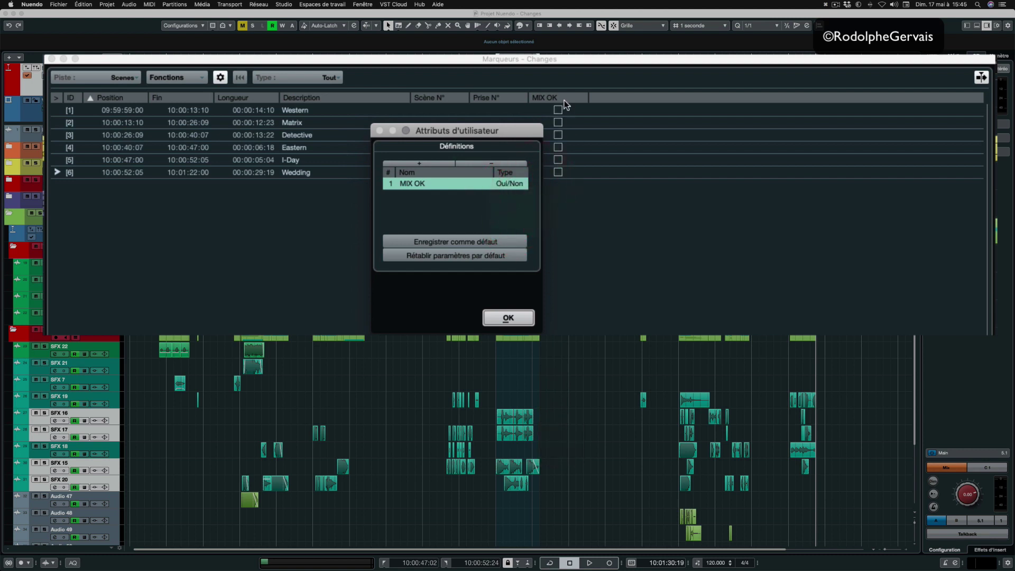
pyautogui.moveTo(524, 129); pyautogui.dragTo(493, 129)
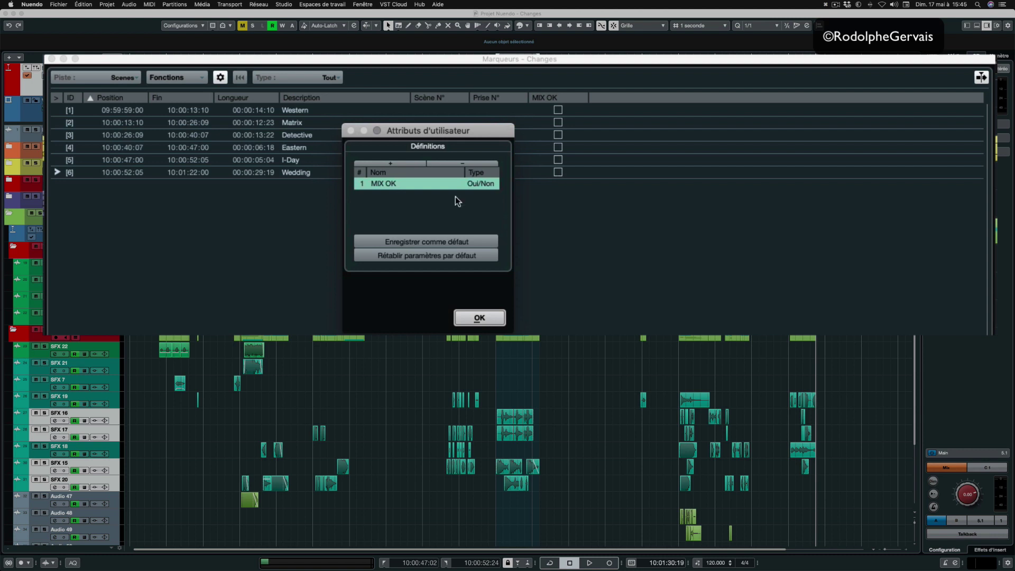
# - Add a second user attribute, set its type to Nombre, and remove that attribute from the definitions
pyautogui.click(390, 163)
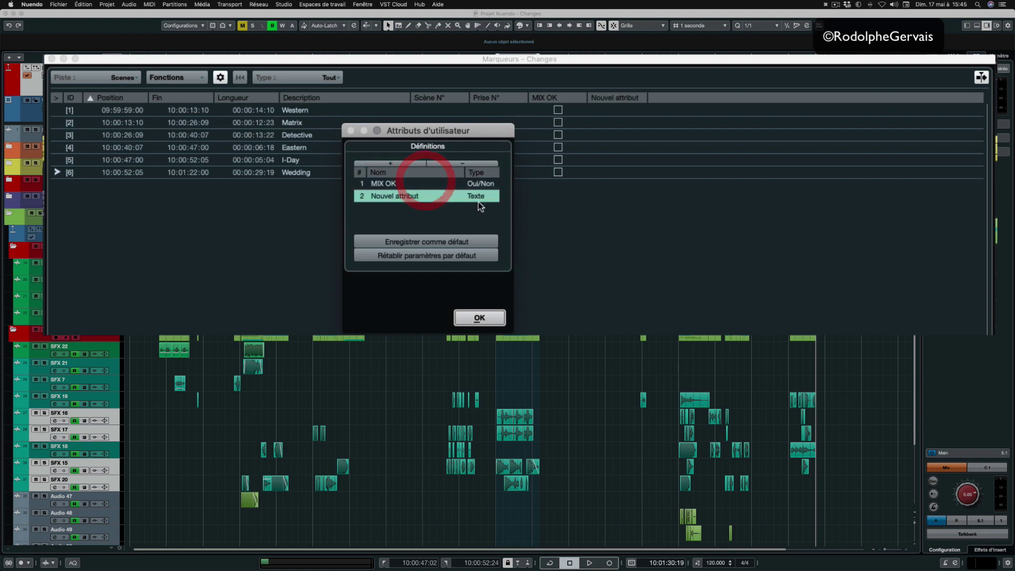
pyautogui.click(477, 199)
pyautogui.click(483, 221)
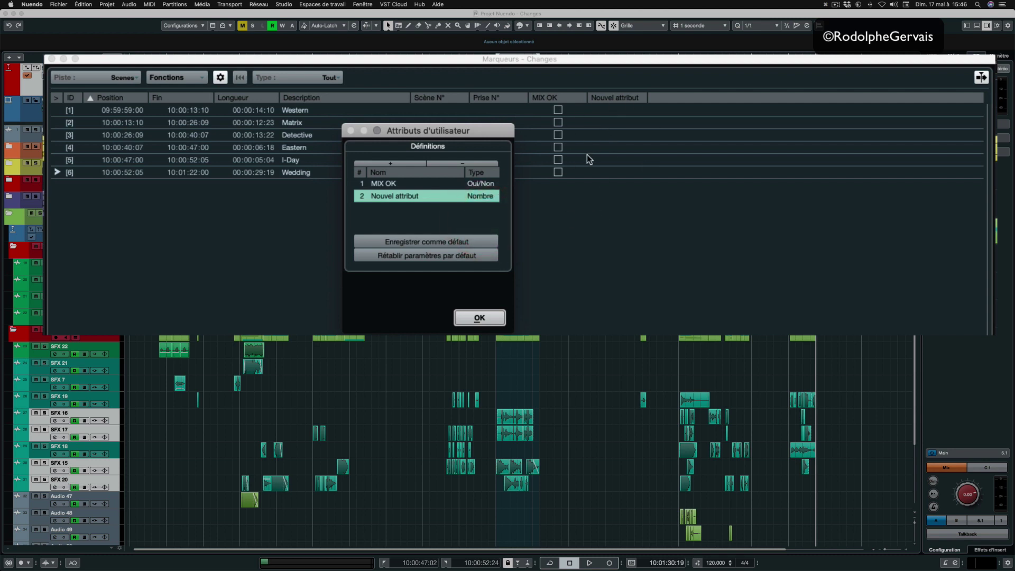
pyautogui.click(482, 200)
pyautogui.click(481, 205)
pyautogui.click(464, 164)
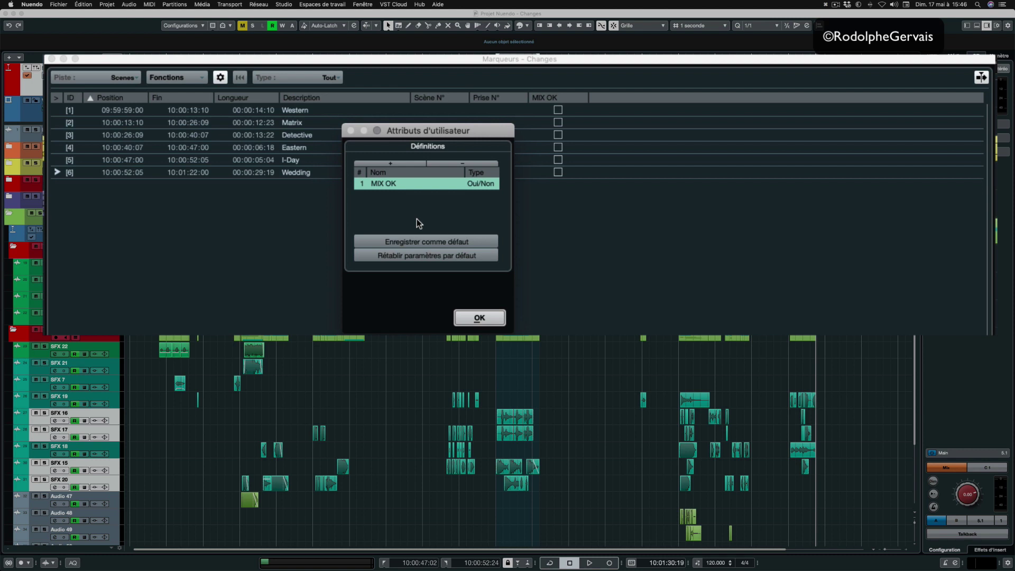
# - Confirm the user attribute definitions and check the options of the marker type filter
pyautogui.click(479, 318)
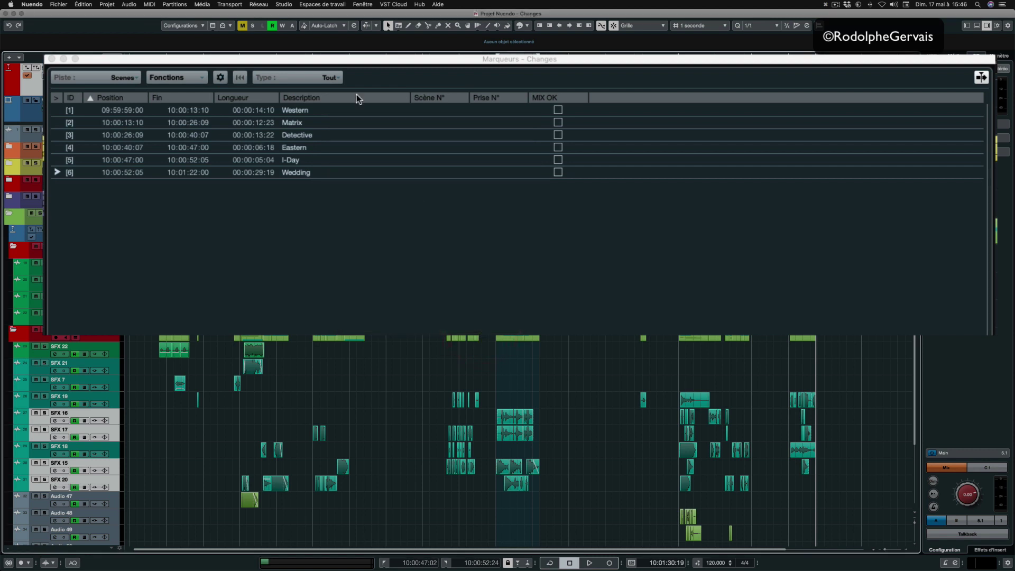
pyautogui.click(334, 77)
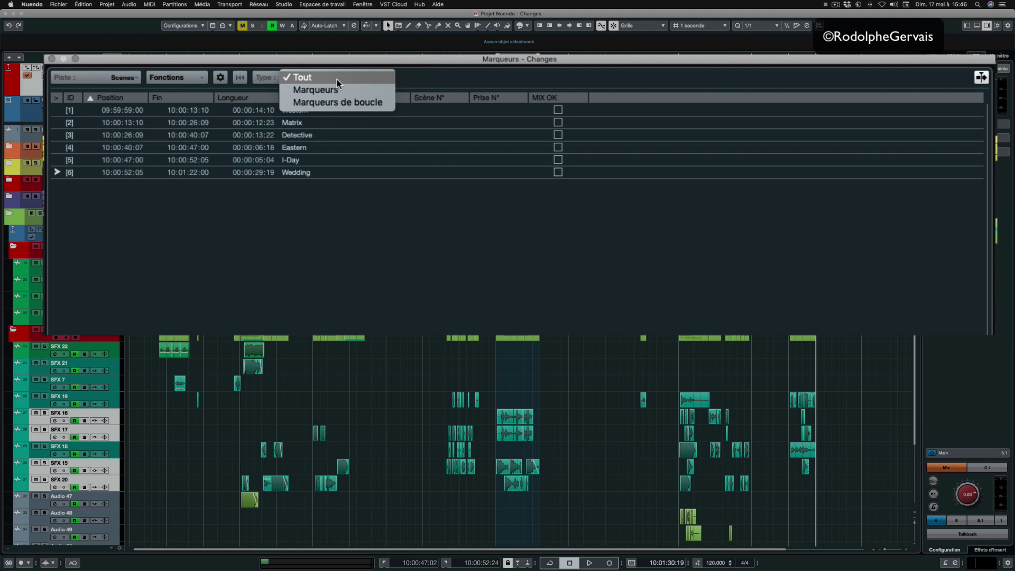
pyautogui.click(182, 63)
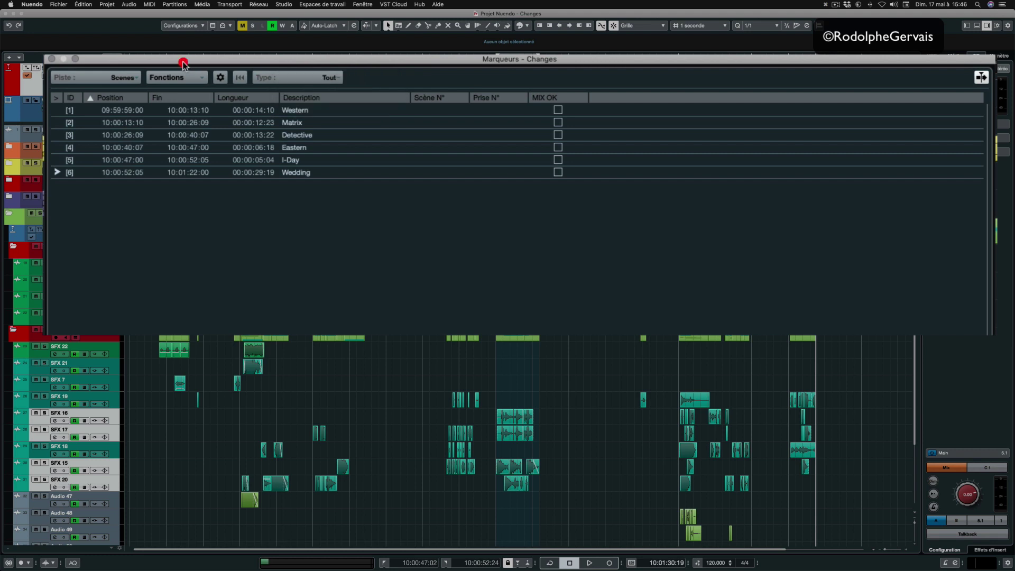
# - Open the list of export formats available for the project
pyautogui.click(58, 5)
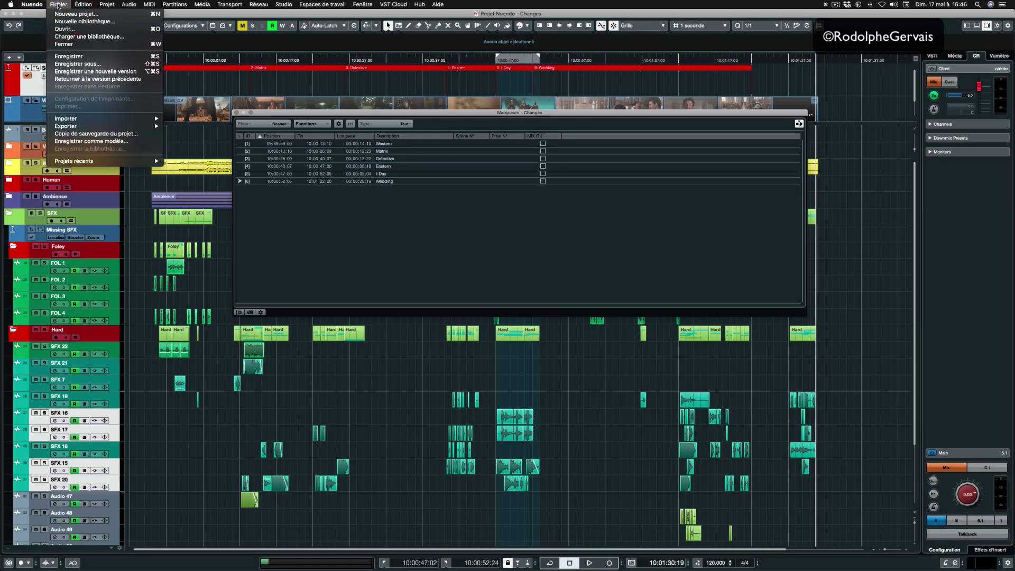
pyautogui.moveTo(76, 126)
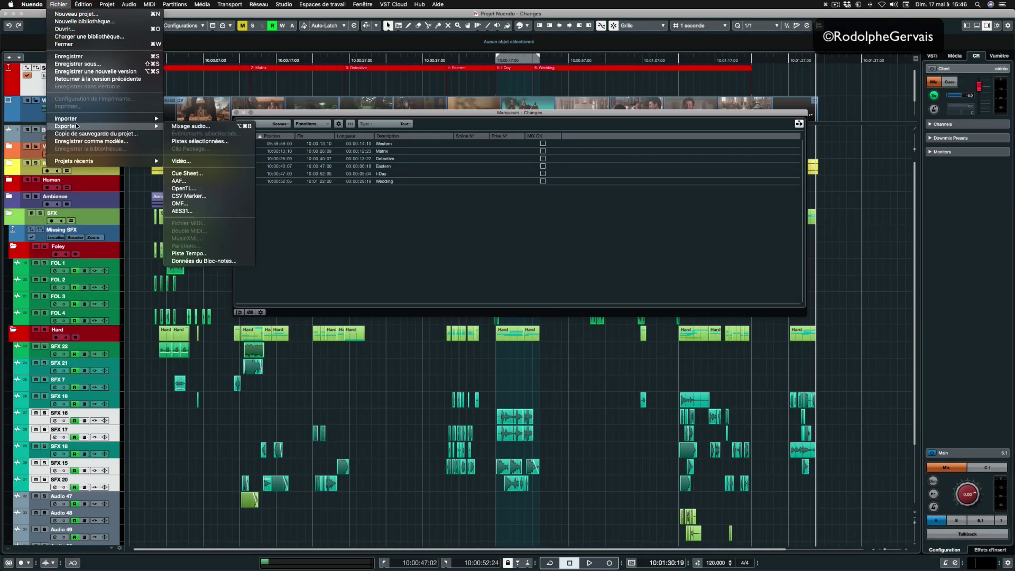